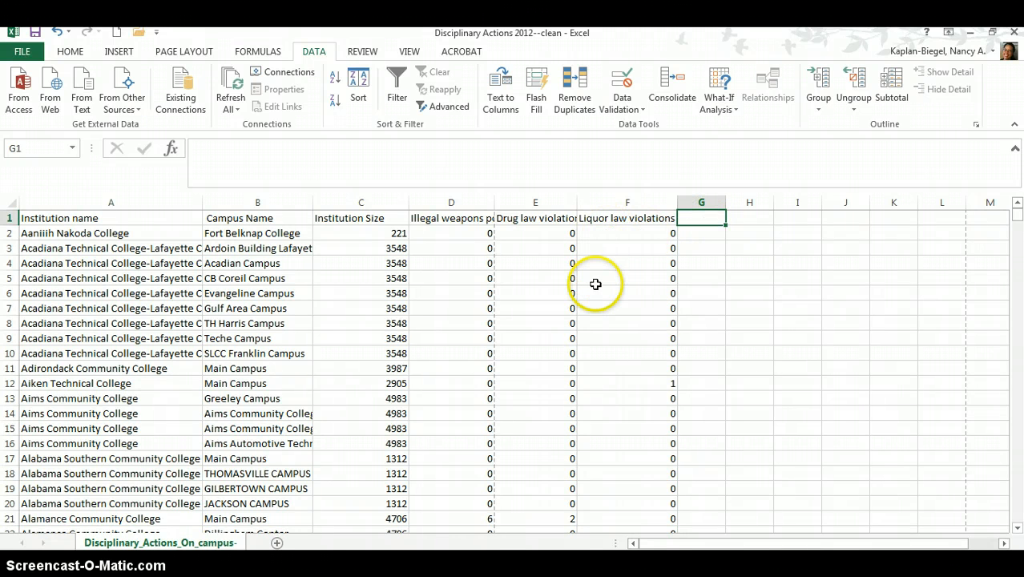
Freeze the top row of the disciplinary actions sheet so the column headings stay in view.
{"action": "scroll", "coordinate": [597, 288], "scroll_direction": "down", "scroll_amount": 2}
{"action": "scroll", "coordinate": [598, 288], "scroll_direction": "up", "scroll_amount": 2}
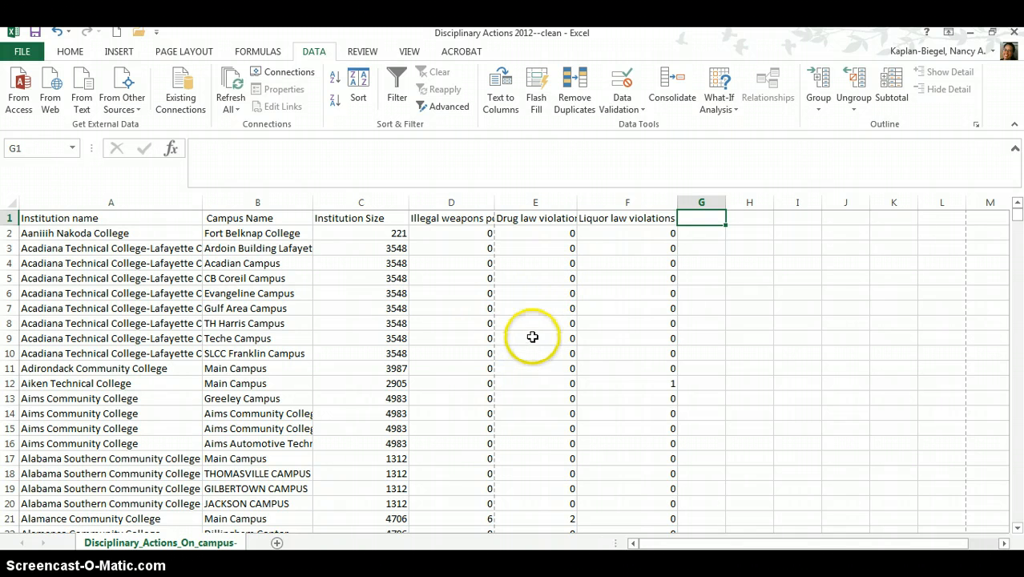
{"action": "left_click", "coordinate": [66, 218]}
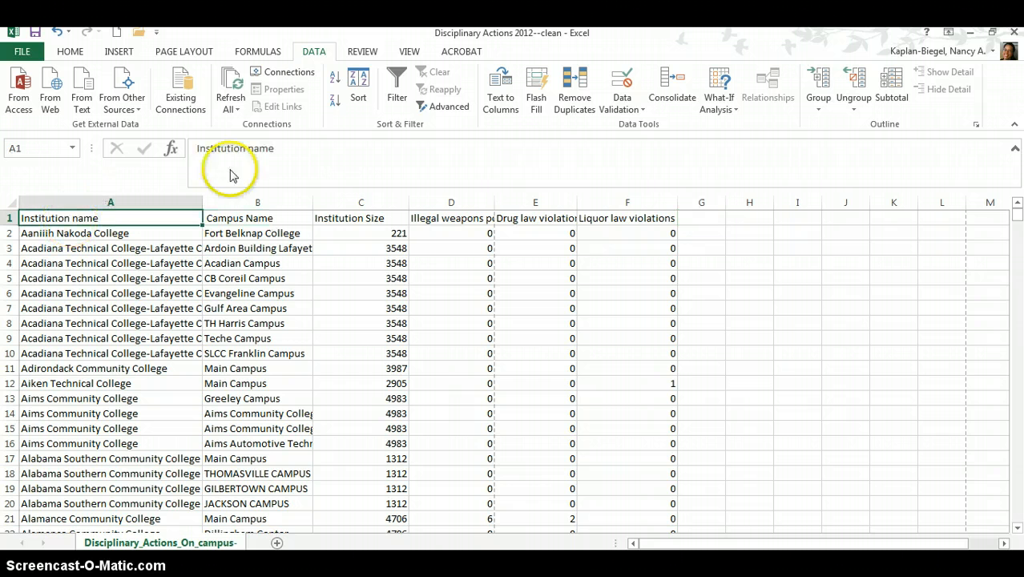
{"action": "left_click", "coordinate": [409, 51]}
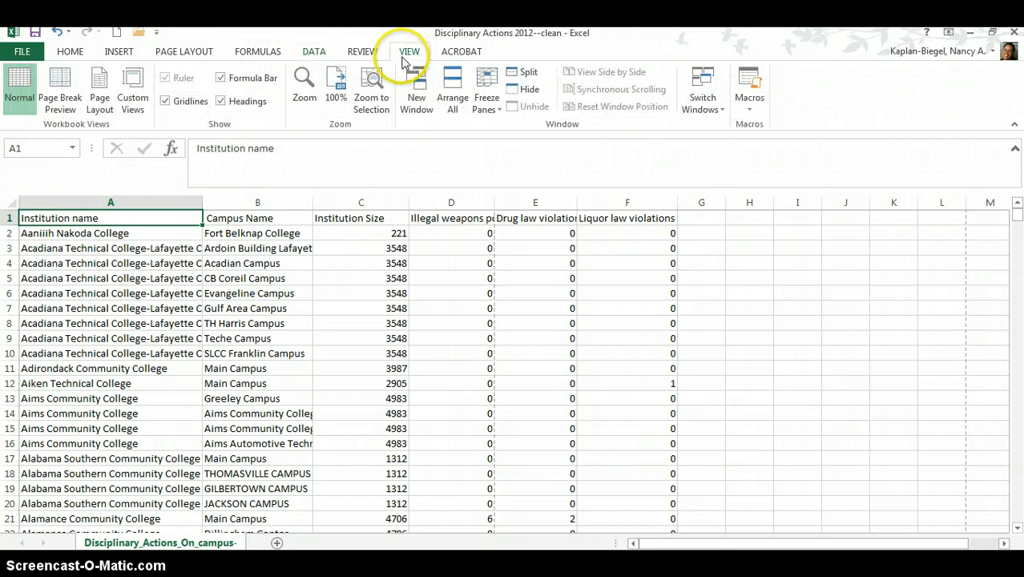
{"action": "left_click", "coordinate": [489, 106]}
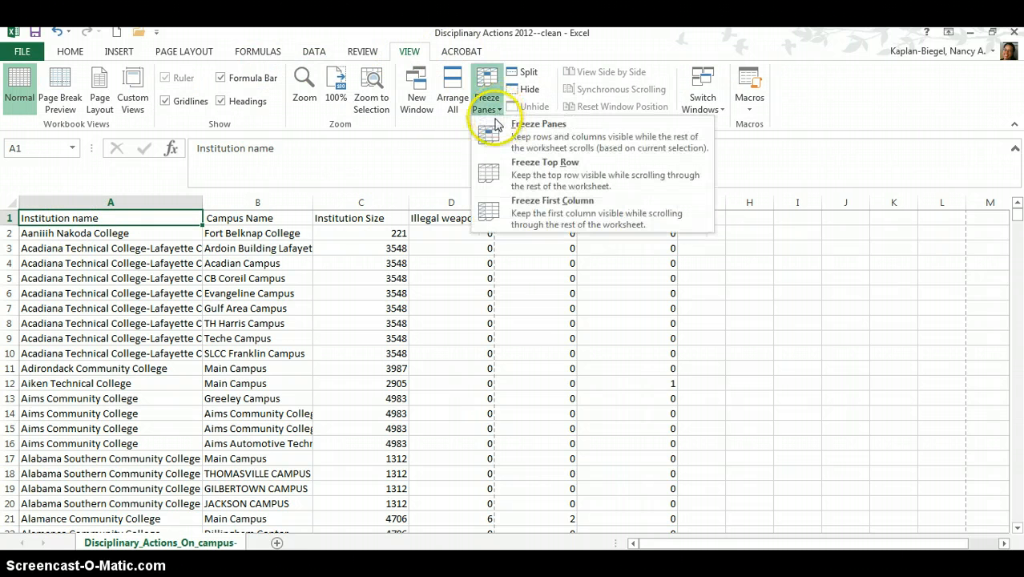
{"action": "left_click", "coordinate": [591, 180]}
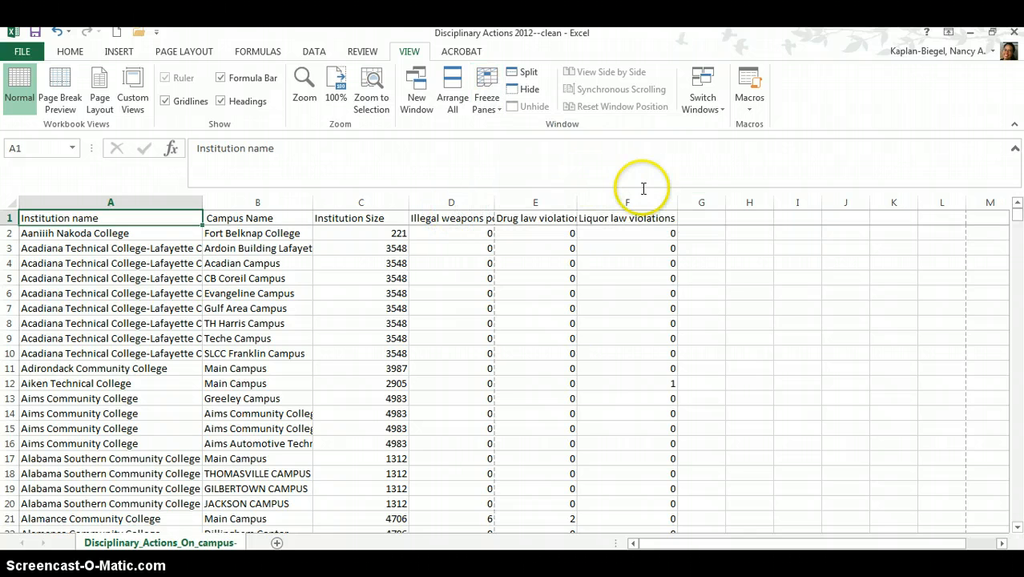
Check that the heading row stays in place over the institution rows further down the sheet.
{"action": "scroll", "coordinate": [572, 361], "scroll_direction": "down", "scroll_amount": 6}
{"action": "scroll", "coordinate": [574, 365], "scroll_direction": "up", "scroll_amount": 6}
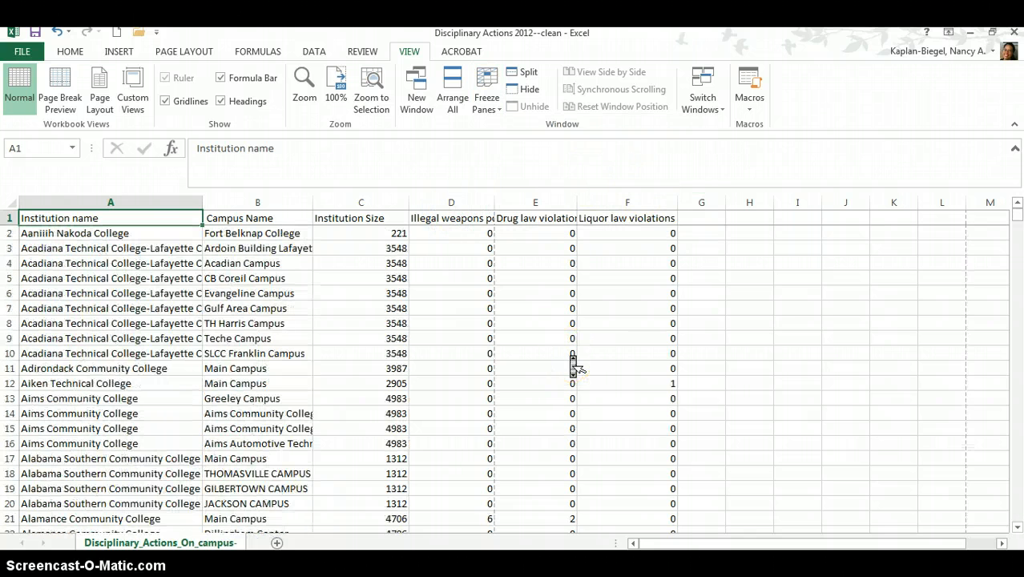
{"action": "scroll", "coordinate": [574, 366], "scroll_direction": "down", "scroll_amount": 7}
{"action": "scroll", "coordinate": [574, 366], "scroll_direction": "up", "scroll_amount": 7}
{"action": "scroll", "coordinate": [574, 366], "scroll_direction": "down", "scroll_amount": 5}
{"action": "scroll", "coordinate": [573, 365], "scroll_direction": "down", "scroll_amount": 5}
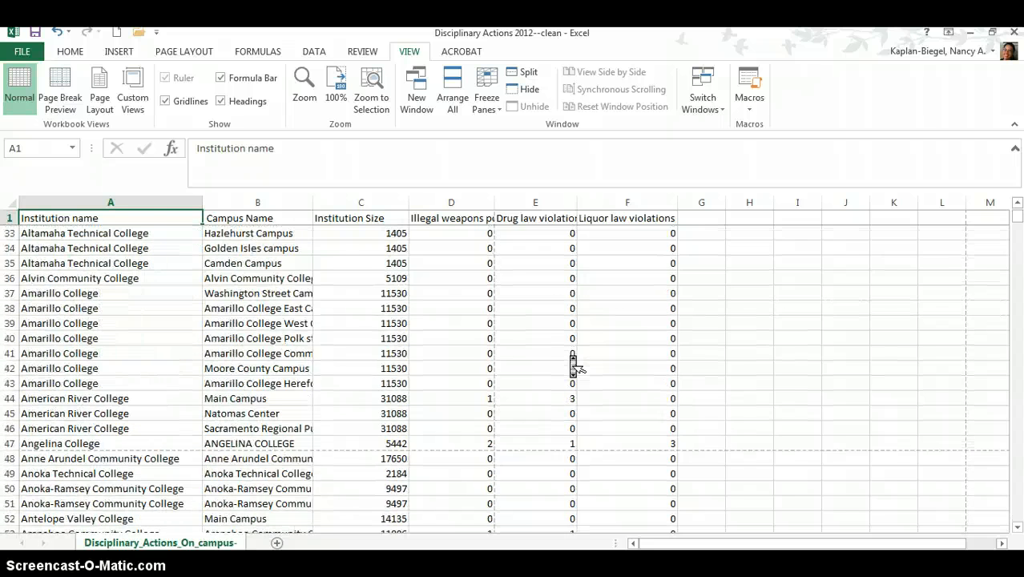
{"action": "scroll", "coordinate": [574, 365], "scroll_direction": "up", "scroll_amount": 10}
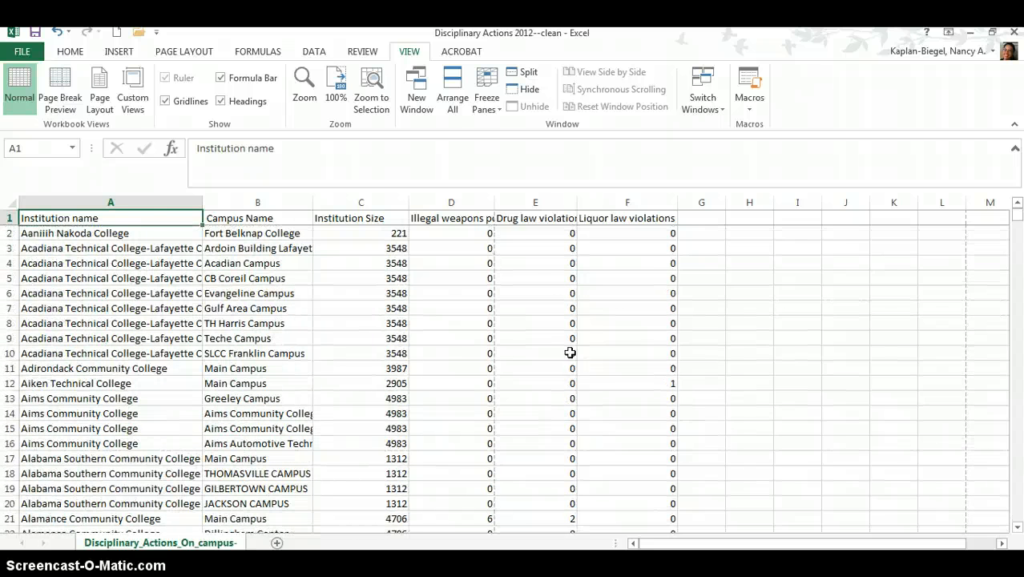
Add the heading "Total Violations" in cell G1, beside the Liquor law violations column.
{"action": "left_click", "coordinate": [711, 219]}
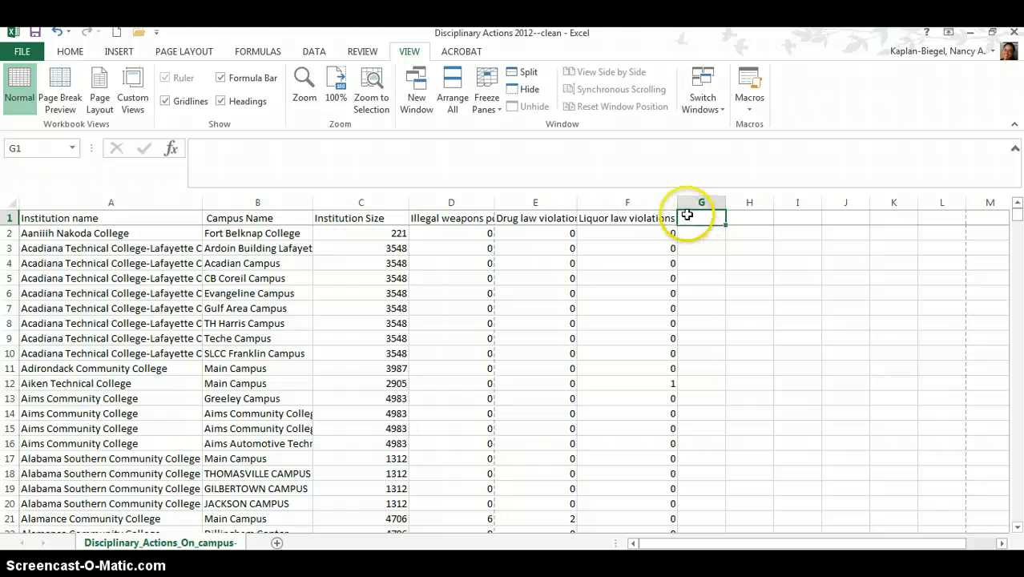
{"action": "type", "text": "Vi"}
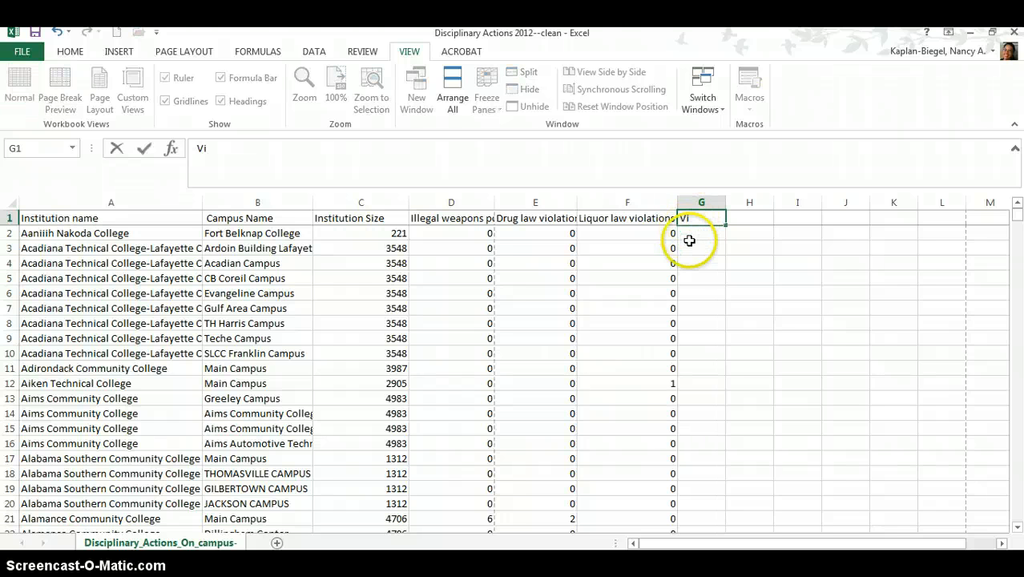
{"action": "type", "text": "olations"}
{"action": "key", "text": "ctrl+Home"}
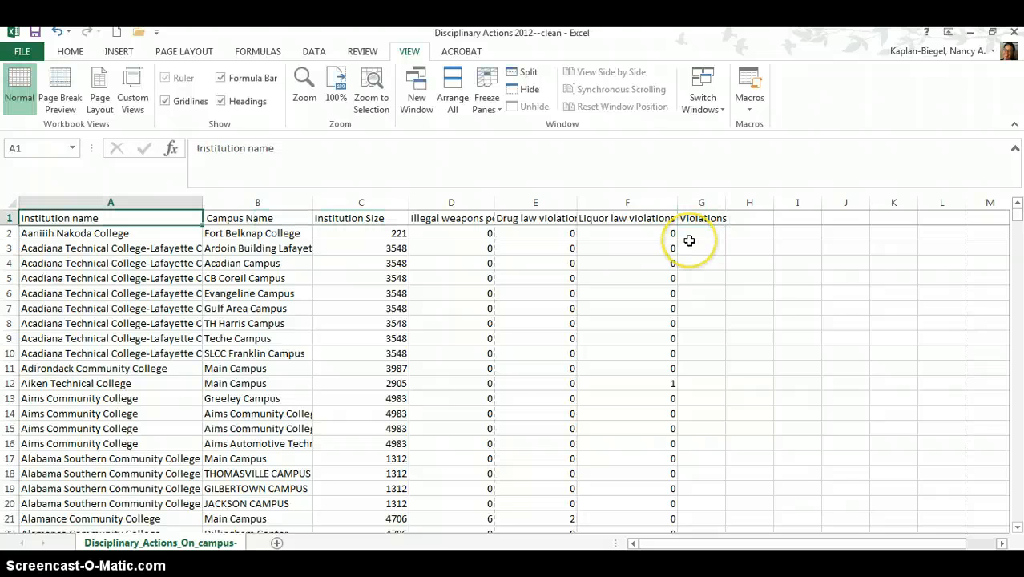
{"action": "left_click", "coordinate": [691, 224]}
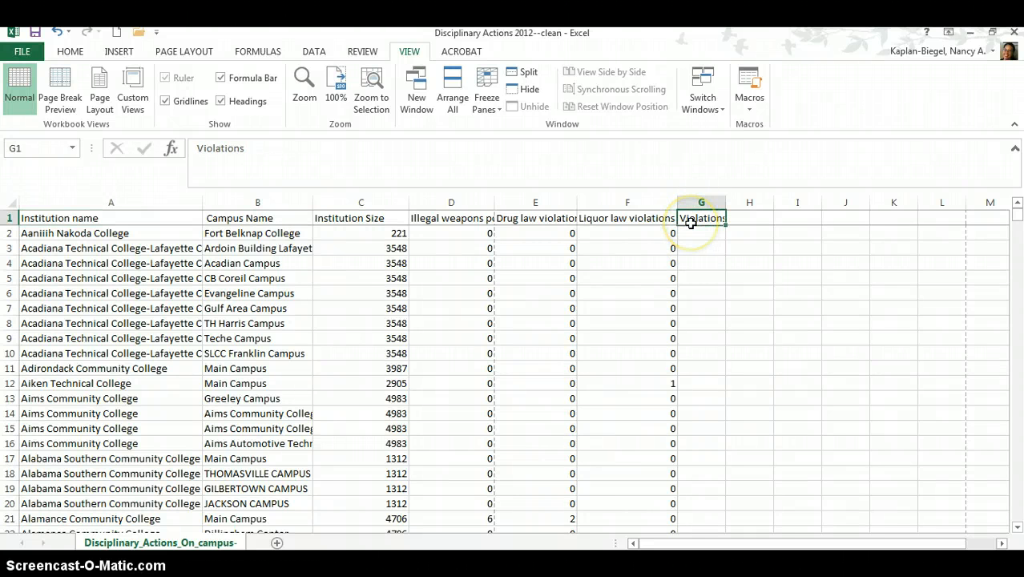
{"action": "key", "text": "F2"}
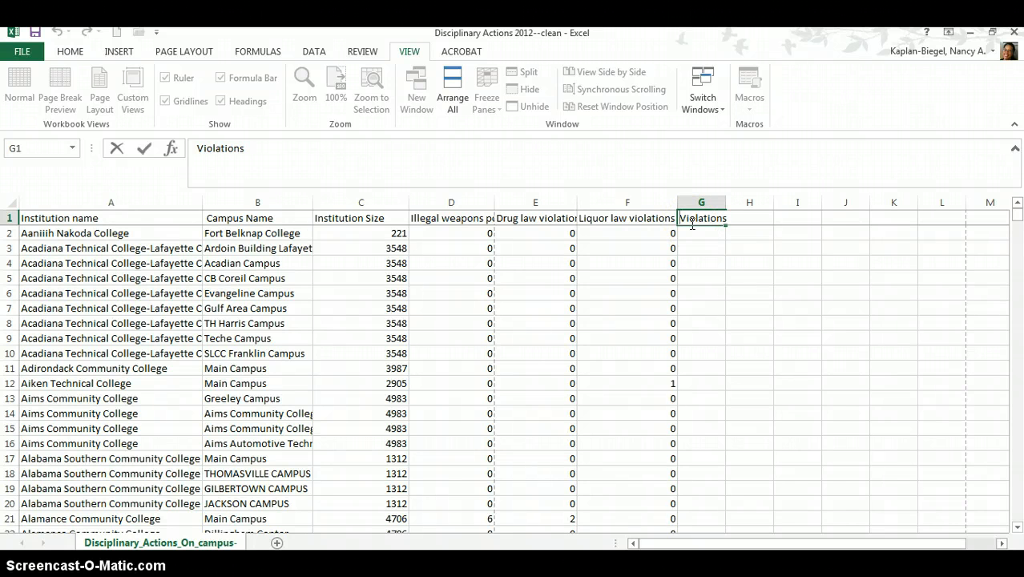
{"action": "type", "text": "Total"}
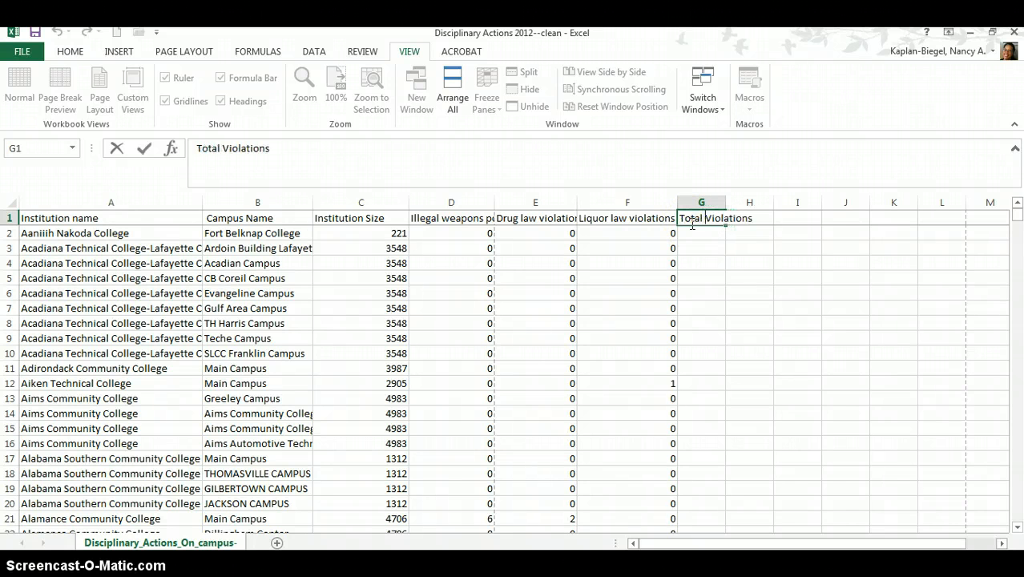
Enter the formula =SUM(D2:F2) in cell G2 to total the first campus's three violation types.
{"action": "left_click", "coordinate": [695, 232]}
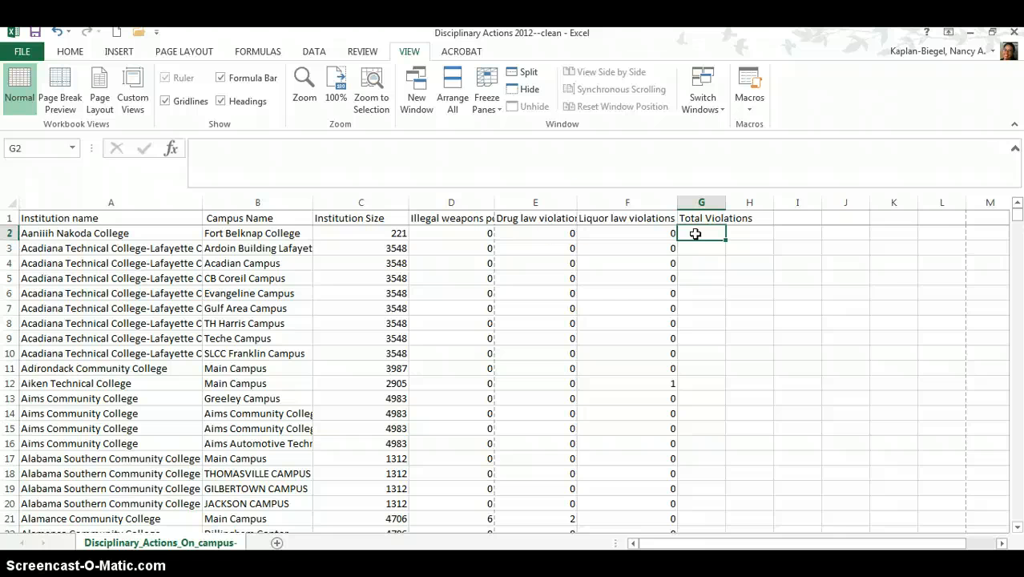
{"action": "left_click", "coordinate": [70, 51]}
{"action": "left_click", "coordinate": [273, 53]}
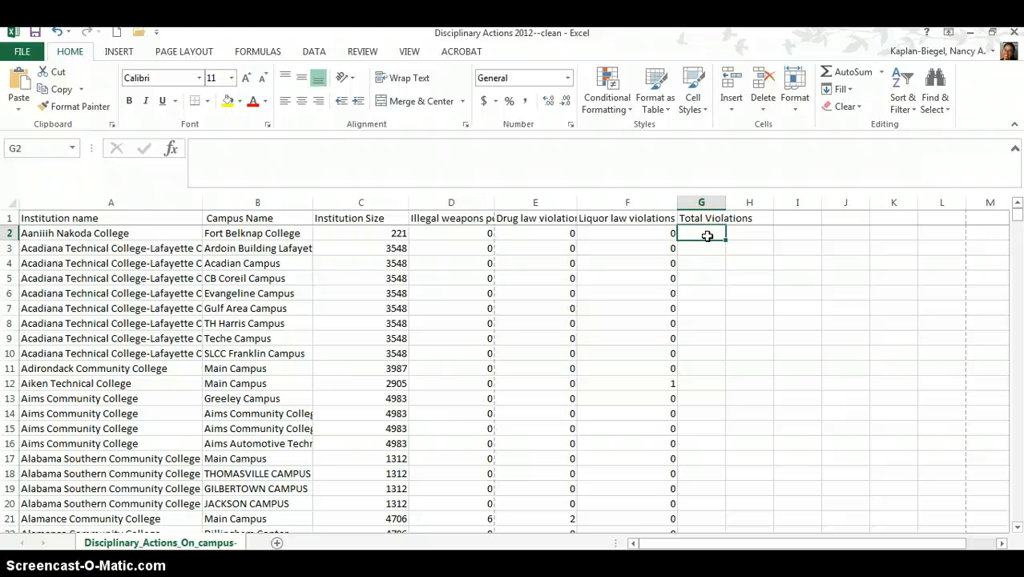
{"action": "type", "text": "="}
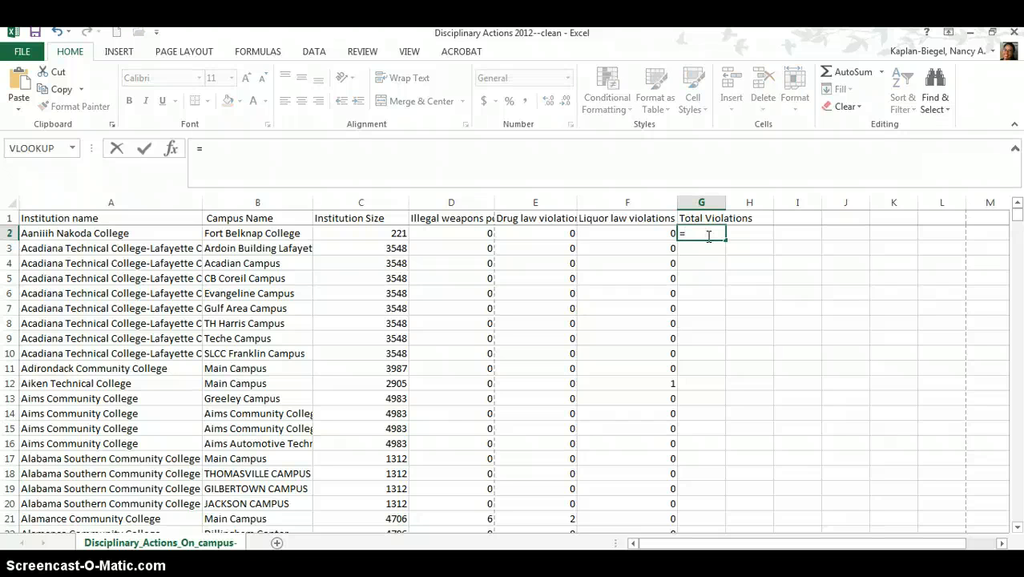
{"action": "type", "text": "SUM"}
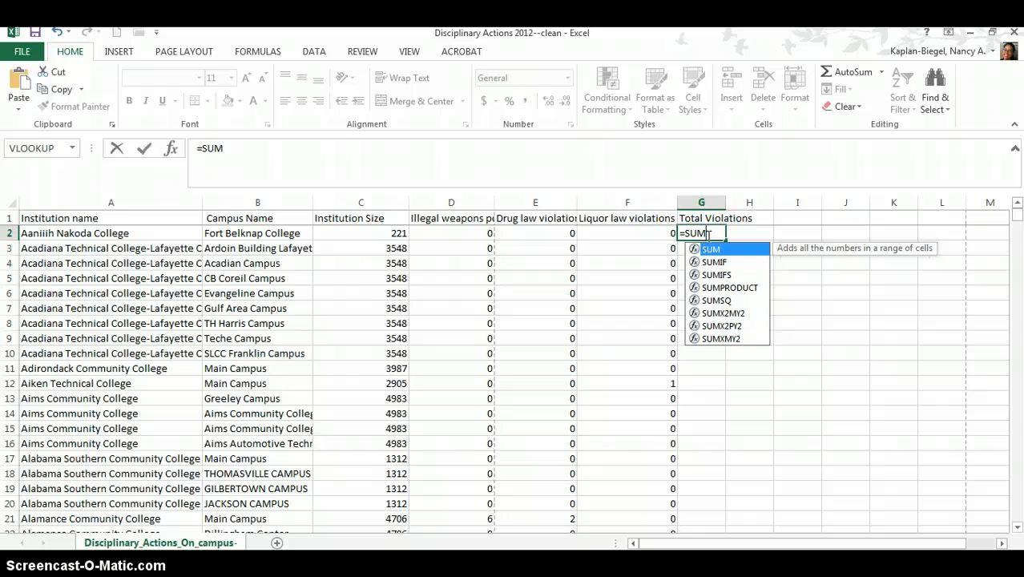
{"action": "type", "text": "("}
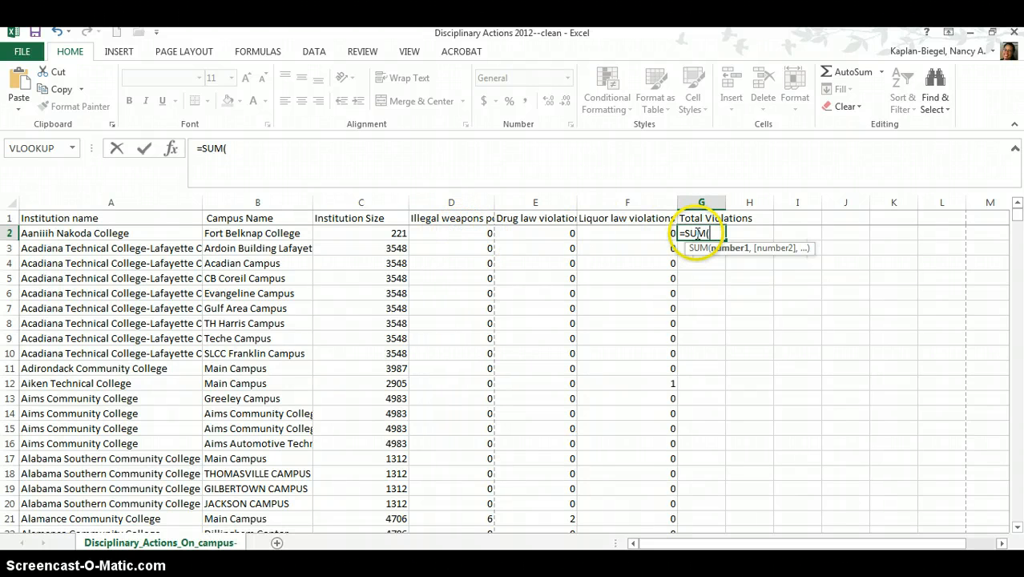
{"action": "double_click", "coordinate": [695, 234]}
{"action": "type", "text": "d2"}
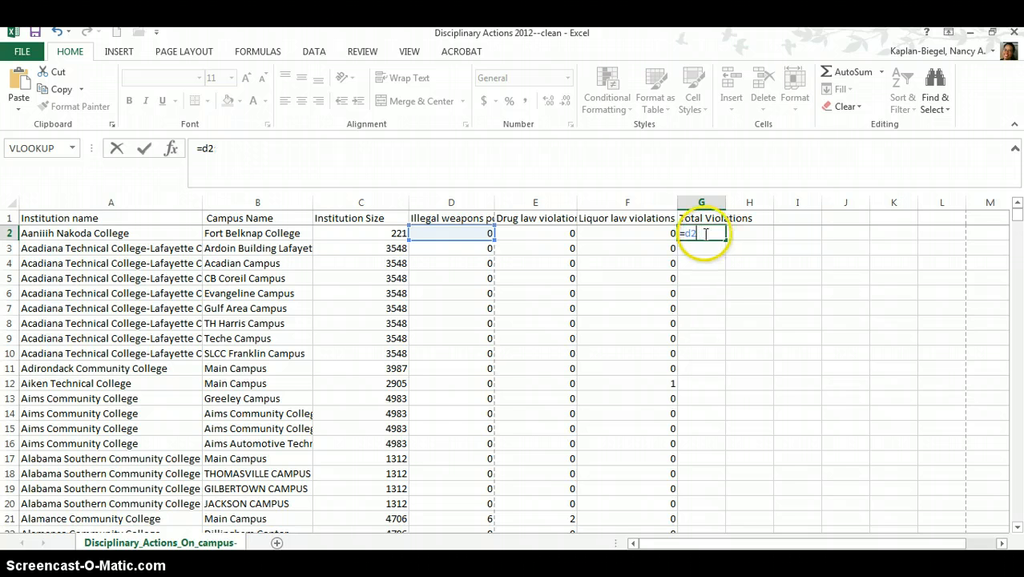
{"action": "key", "text": "BackSpace"}
{"action": "key", "text": "BackSpace"}
{"action": "type", "text": "SUM"}
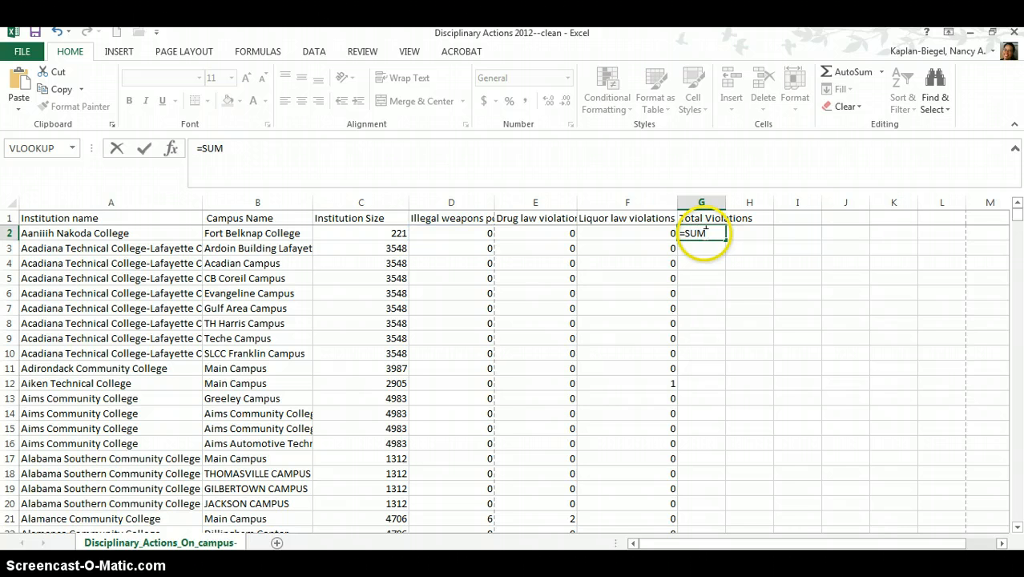
{"action": "type", "text": "(d2"}
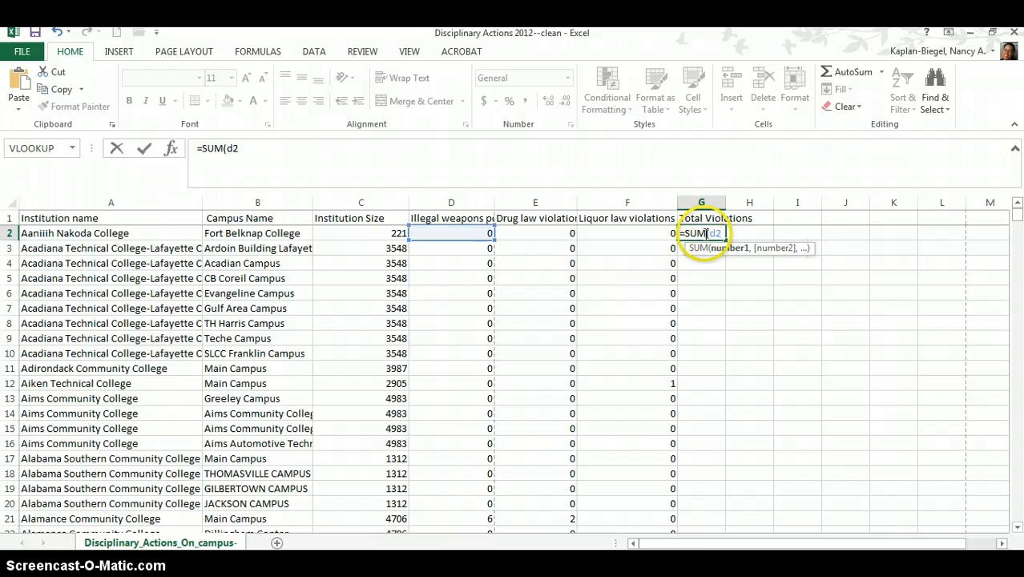
{"action": "type", "text": ":"}
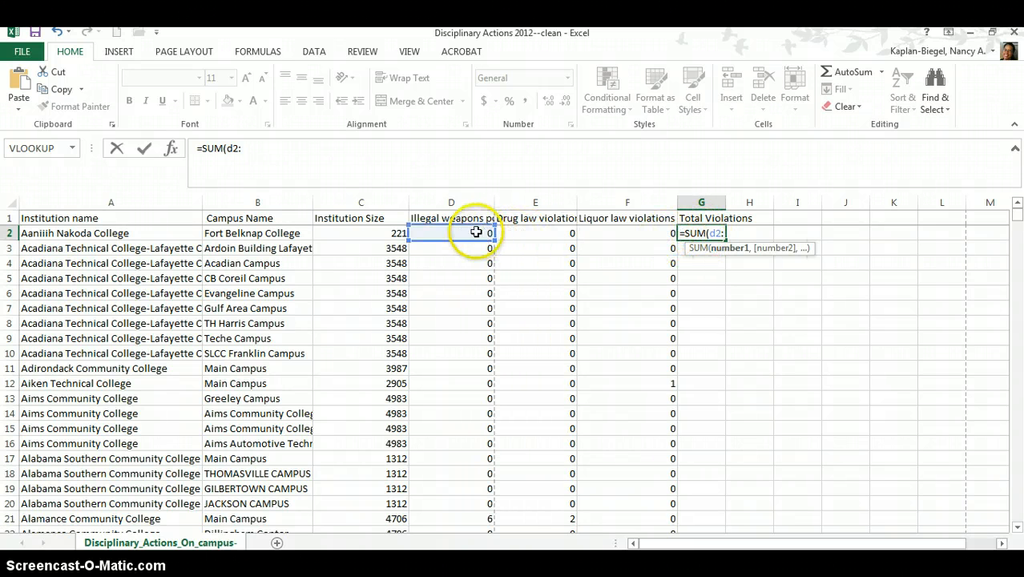
{"action": "left_click", "coordinate": [637, 235]}
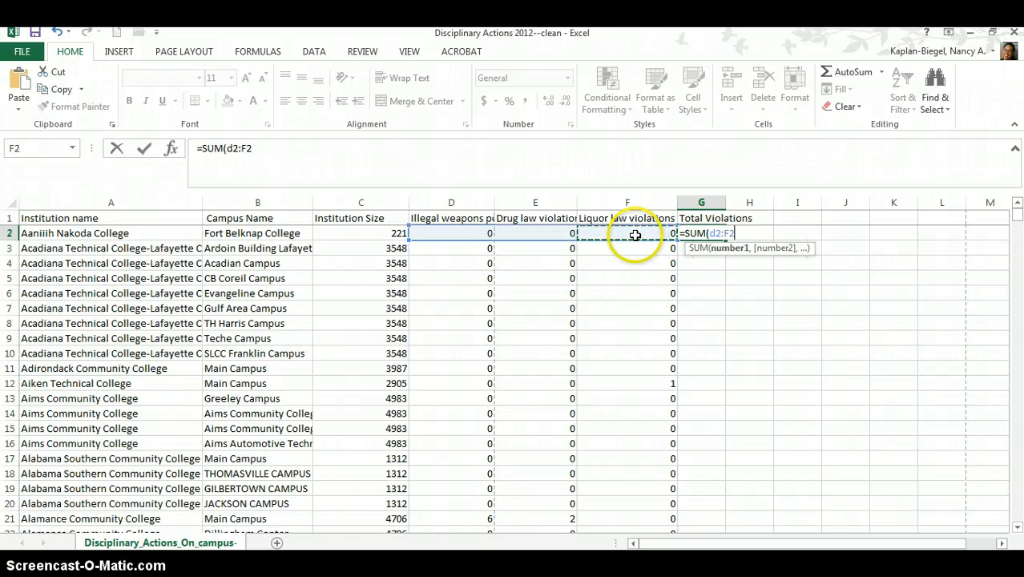
{"action": "left_click", "coordinate": [742, 233]}
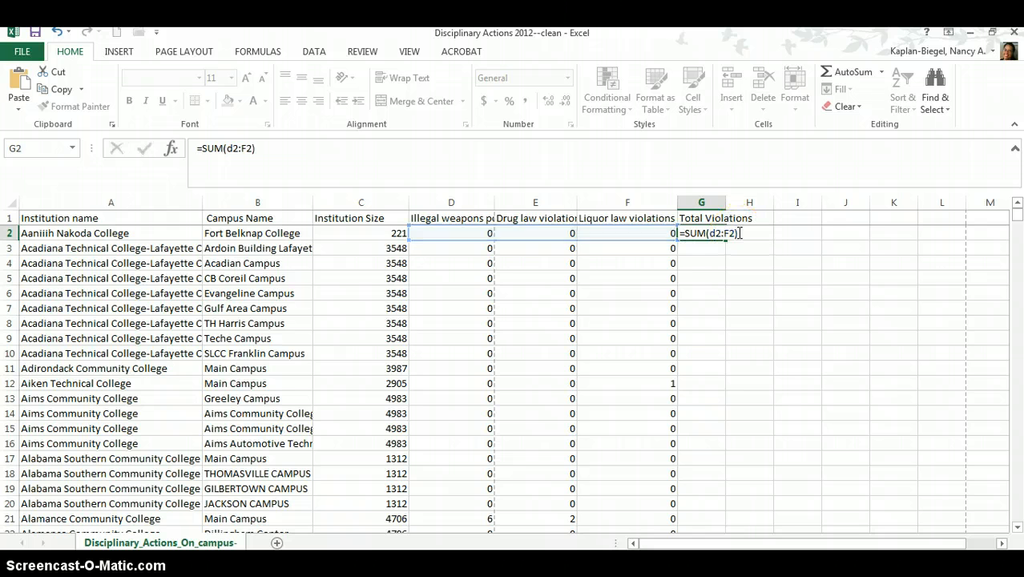
{"action": "key", "text": "Return"}
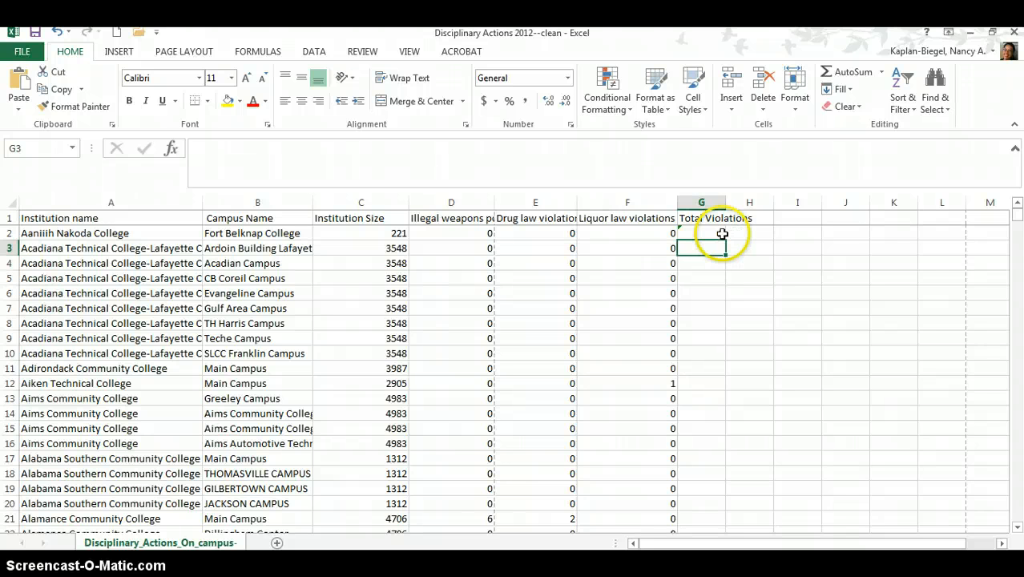
{"action": "left_click", "coordinate": [721, 234]}
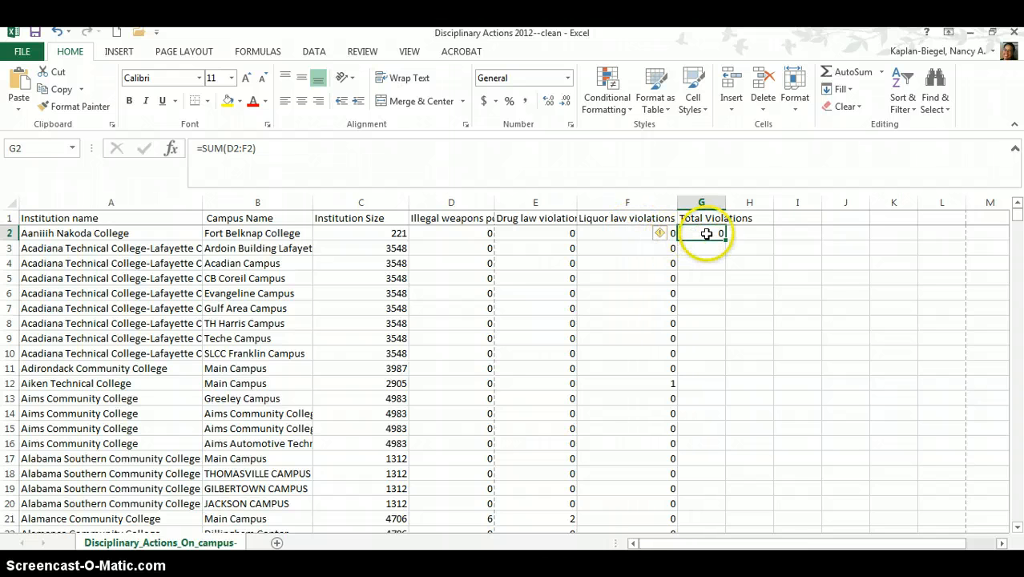
Draft the alternative formula =SUM(d2+e2) in cell G3 and discard it.
{"action": "left_click", "coordinate": [705, 248]}
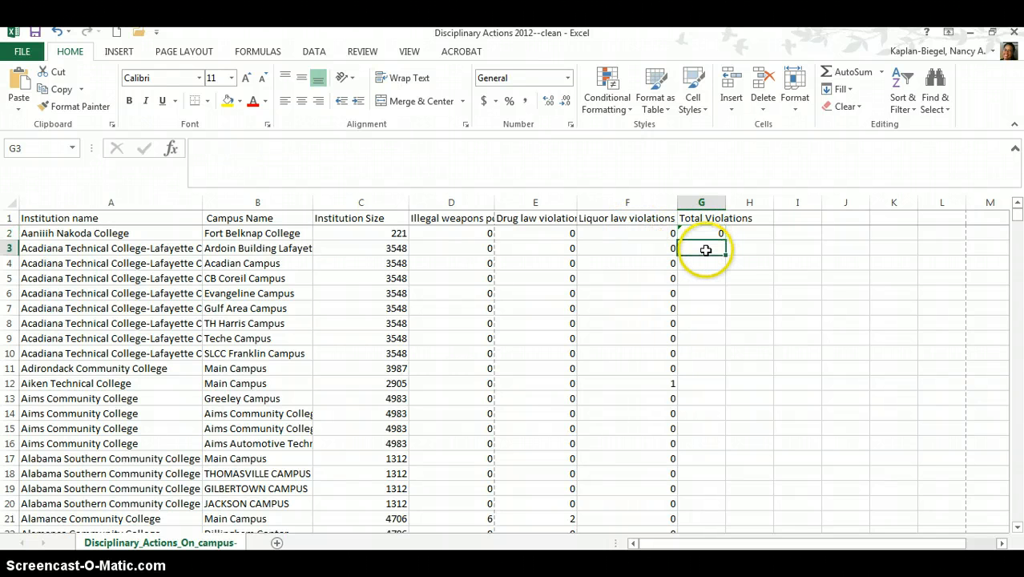
{"action": "type", "text": "="}
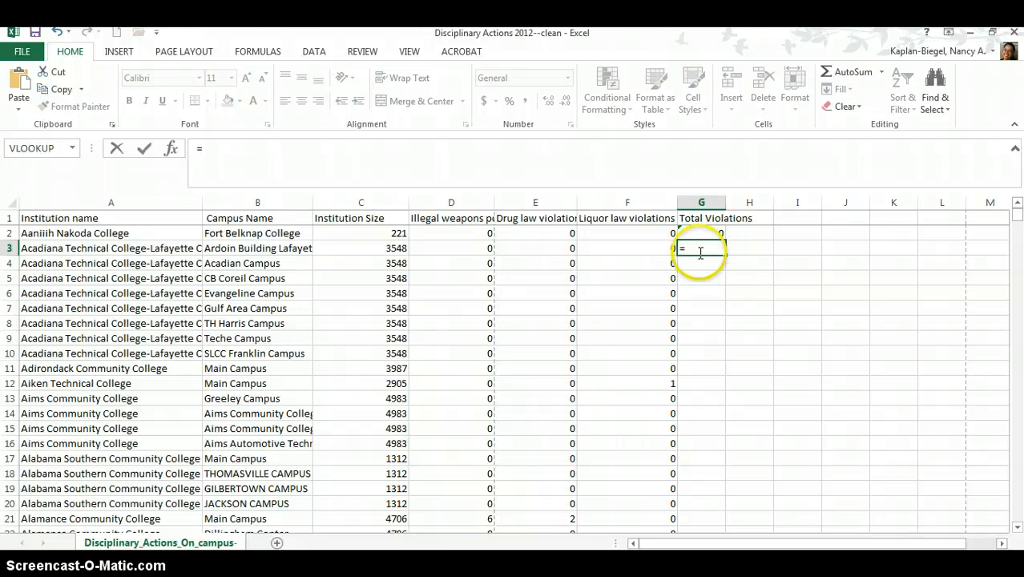
{"action": "type", "text": "SUM"}
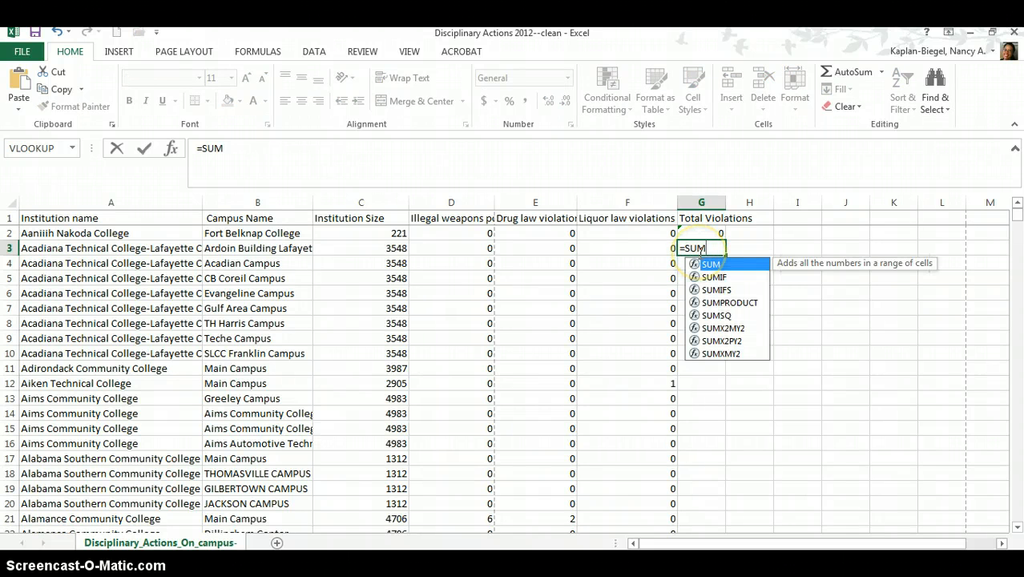
{"action": "type", "text": "(d"}
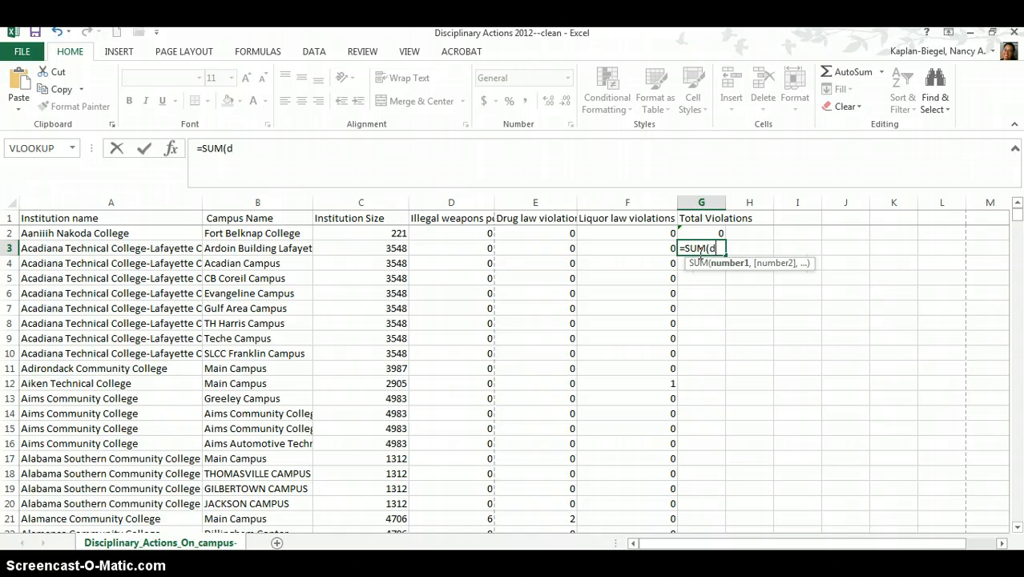
{"action": "type", "text": "2+"}
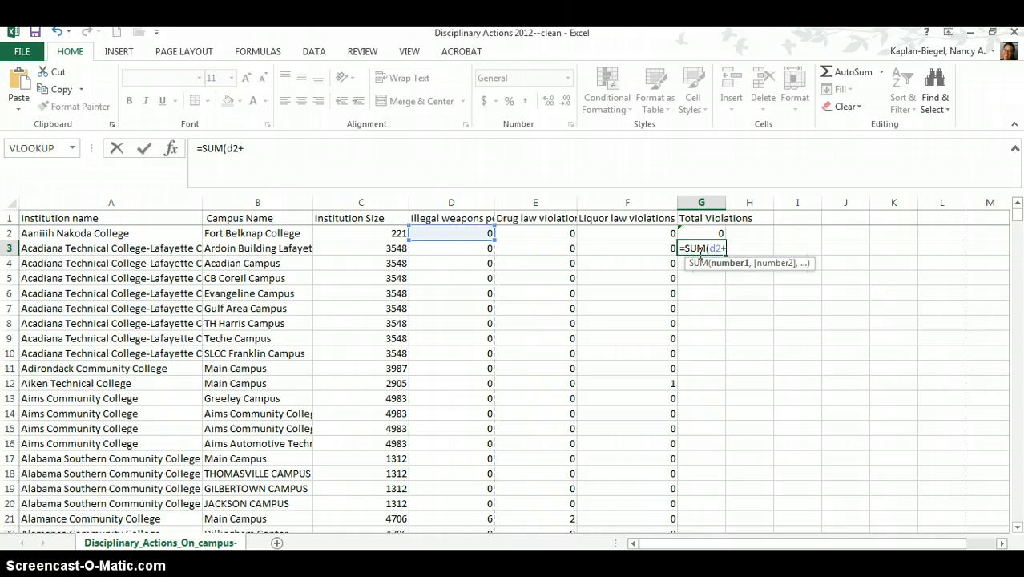
{"action": "type", "text": "f"}
{"action": "key", "text": "BackSpace"}
{"action": "type", "text": "e2)"}
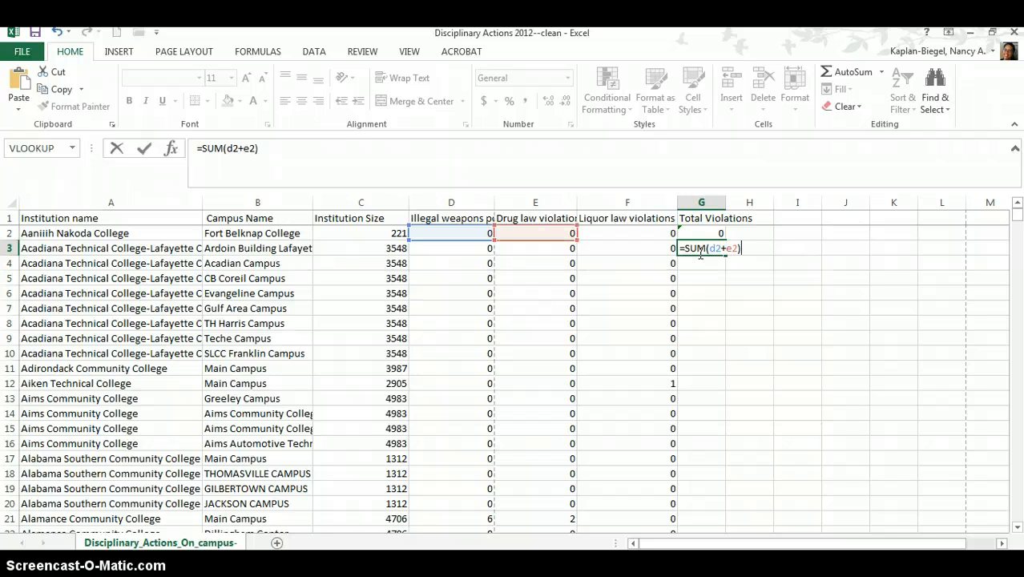
{"action": "key", "text": "BackSpace"}
{"action": "key", "text": "BackSpace"}
{"action": "key", "text": "BackSpace"}
{"action": "key", "text": "BackSpace"}
{"action": "key", "text": "BackSpace"}
{"action": "key", "text": "BackSpace"}
{"action": "key", "text": "BackSpace"}
{"action": "key", "text": "BackSpace"}
{"action": "key", "text": "BackSpace"}
{"action": "key", "text": "BackSpace"}
{"action": "key", "text": "BackSpace"}
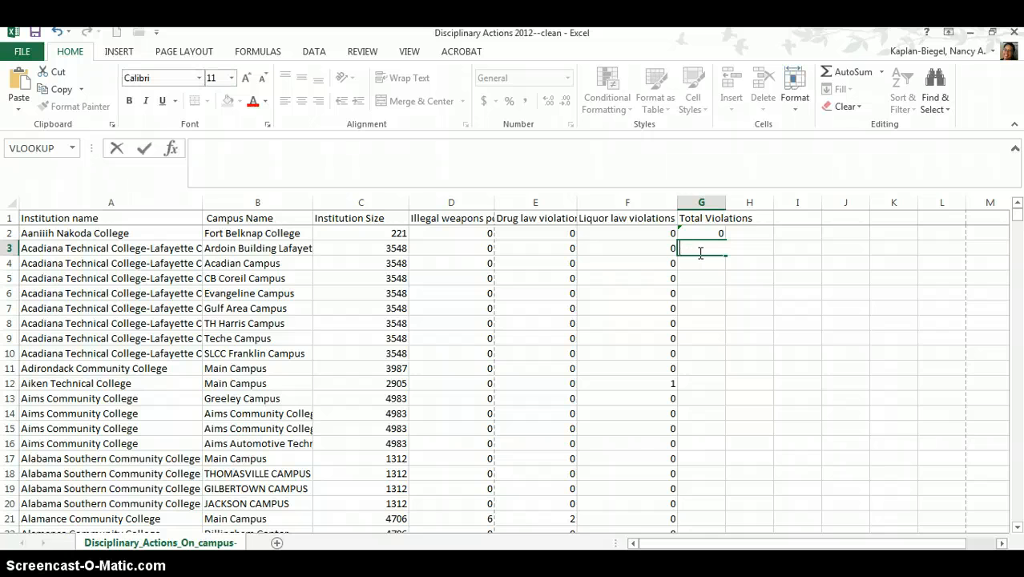
{"action": "key", "text": "Escape"}
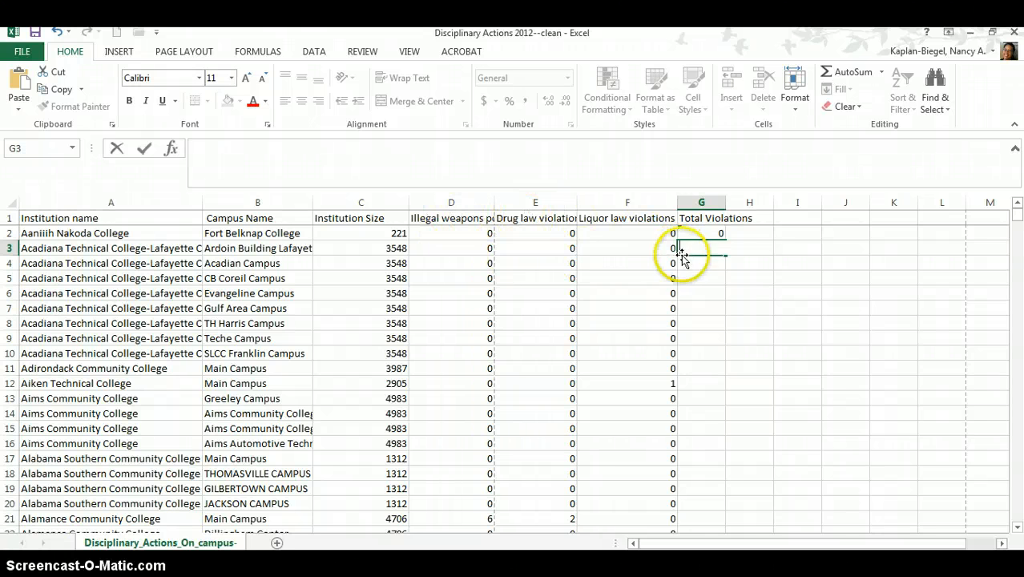
Fill the total formula from cell G2 down the Total Violations column for all the campus rows.
{"action": "left_click", "coordinate": [718, 234]}
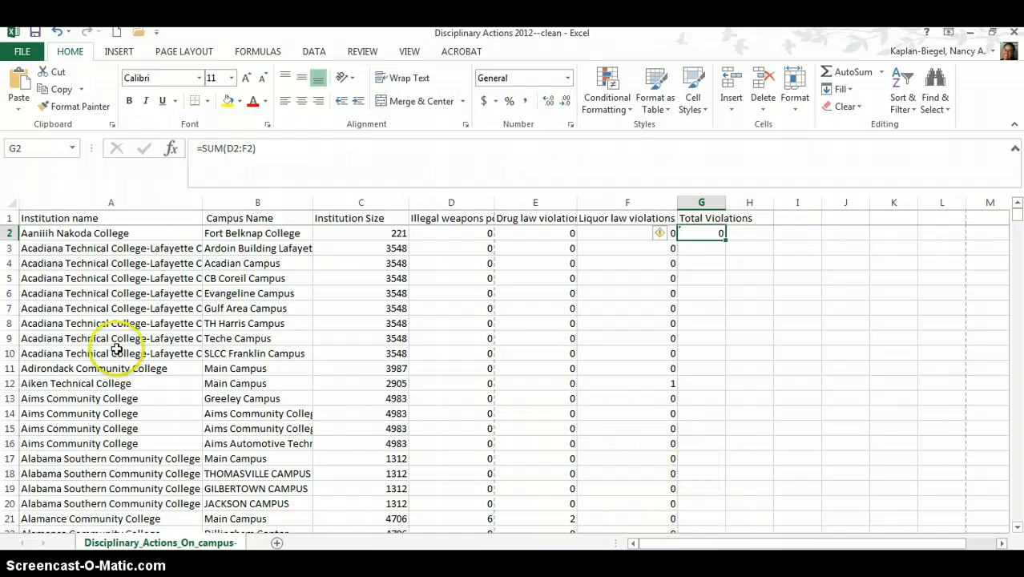
{"action": "double_click", "coordinate": [724, 239]}
Examine the filled Total Violations values against the weapons, drug and liquor figures in the rows far down the sheet.
{"action": "left_click_drag", "start_coordinate": [1018, 214], "coordinate": [1016, 343]}
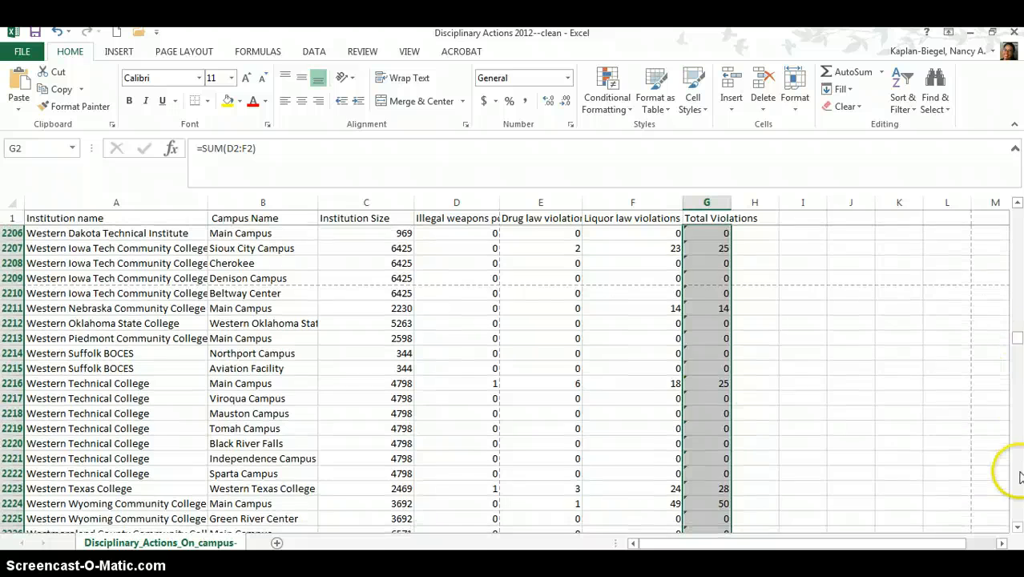
{"action": "left_click", "coordinate": [1017, 527]}
{"action": "left_click", "coordinate": [1018, 528]}
{"action": "left_click", "coordinate": [1018, 527]}
{"action": "left_click", "coordinate": [1018, 528]}
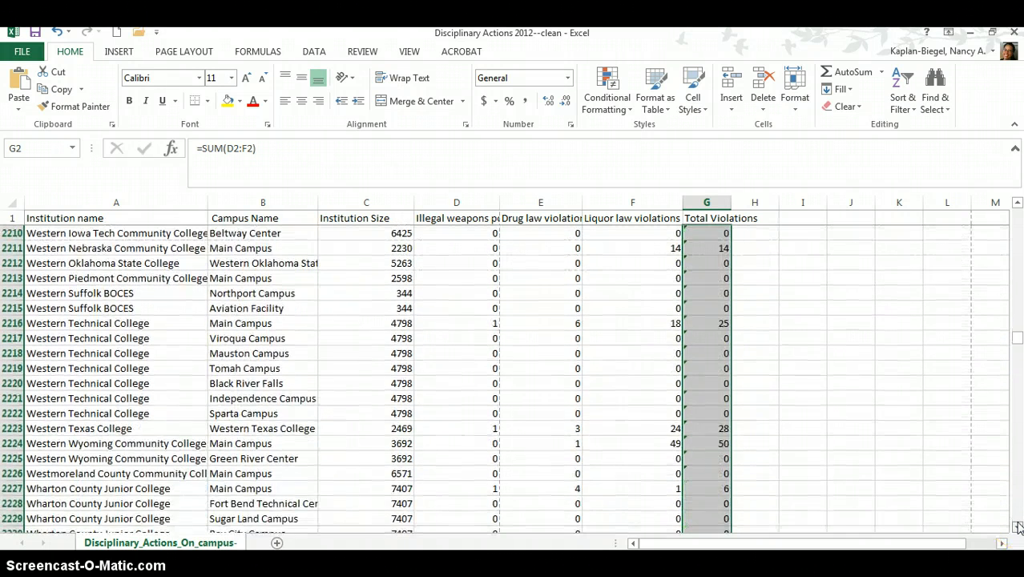
{"action": "left_click", "coordinate": [1018, 528]}
{"action": "scroll", "coordinate": [917, 421], "scroll_direction": "down", "scroll_amount": 11}
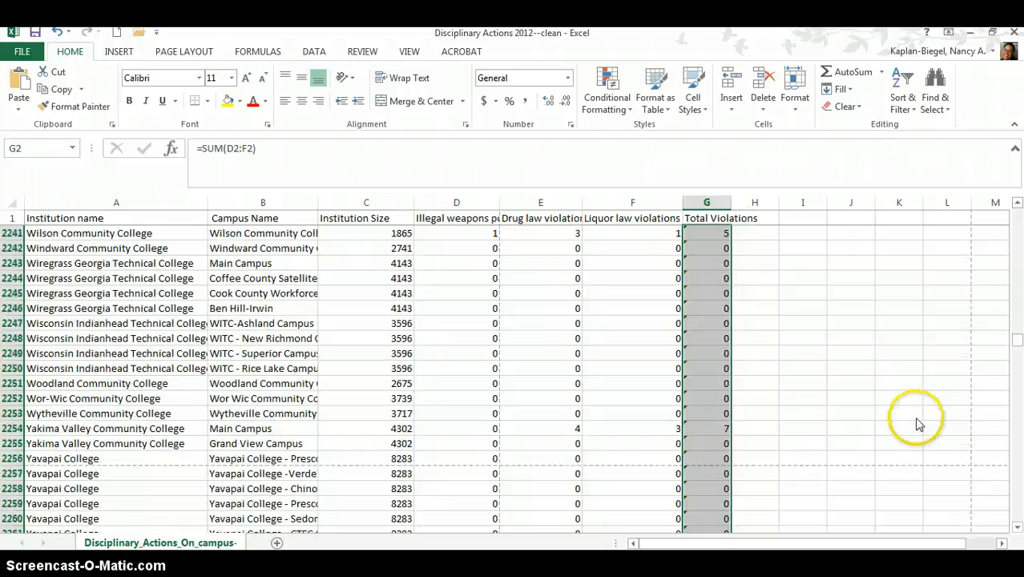
{"action": "scroll", "coordinate": [918, 429], "scroll_direction": "up", "scroll_amount": 8}
{"action": "scroll", "coordinate": [918, 429], "scroll_direction": "up", "scroll_amount": 8}
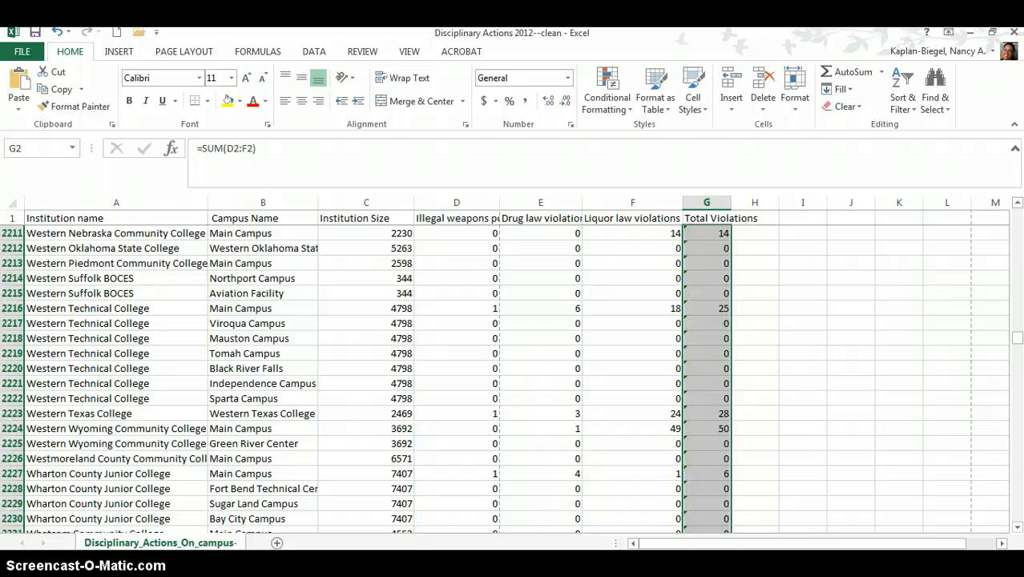
{"action": "scroll", "coordinate": [543, 469], "scroll_direction": "up", "scroll_amount": 20}
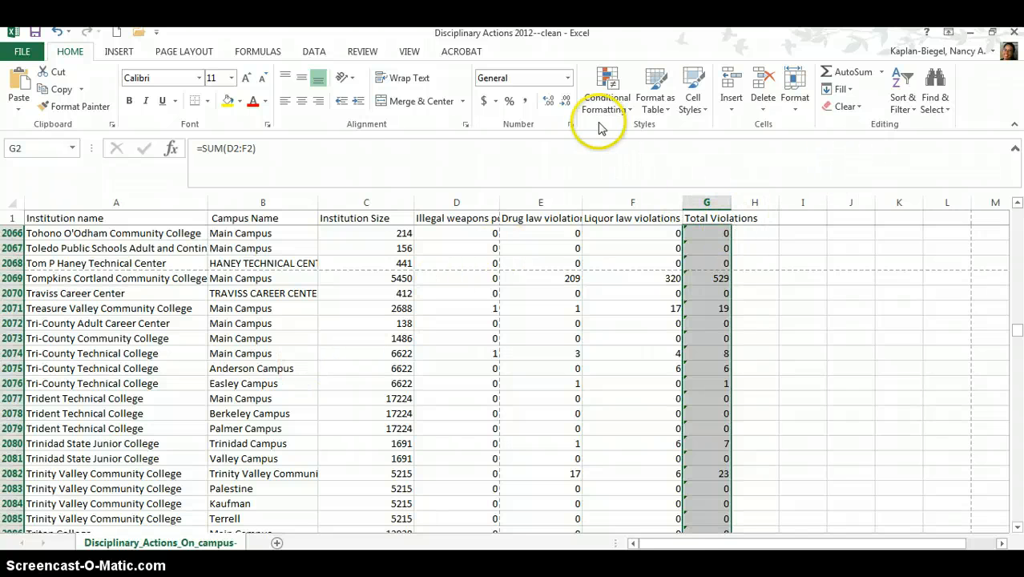
{"action": "left_click", "coordinate": [314, 51]}
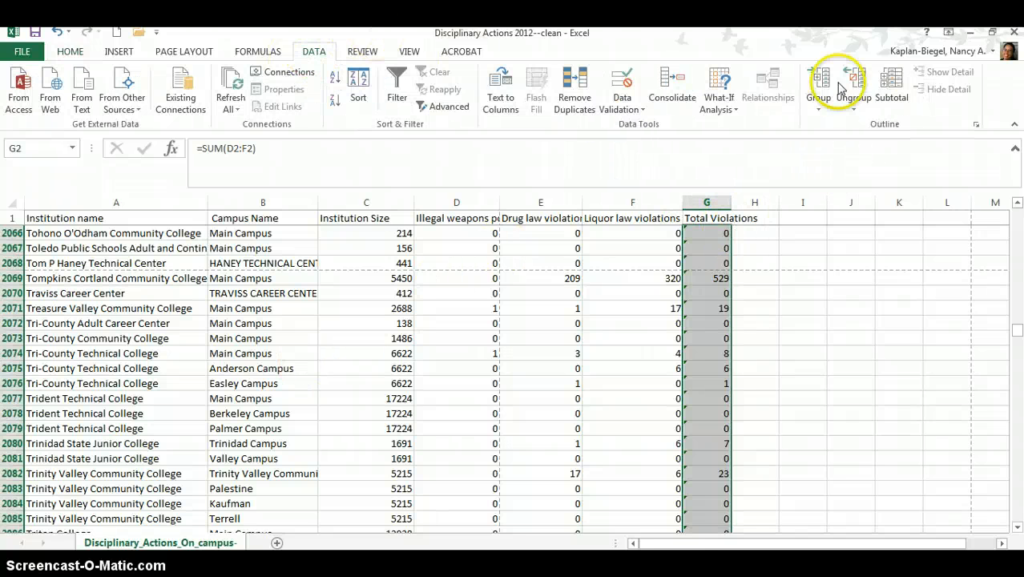
{"action": "left_click", "coordinate": [893, 95]}
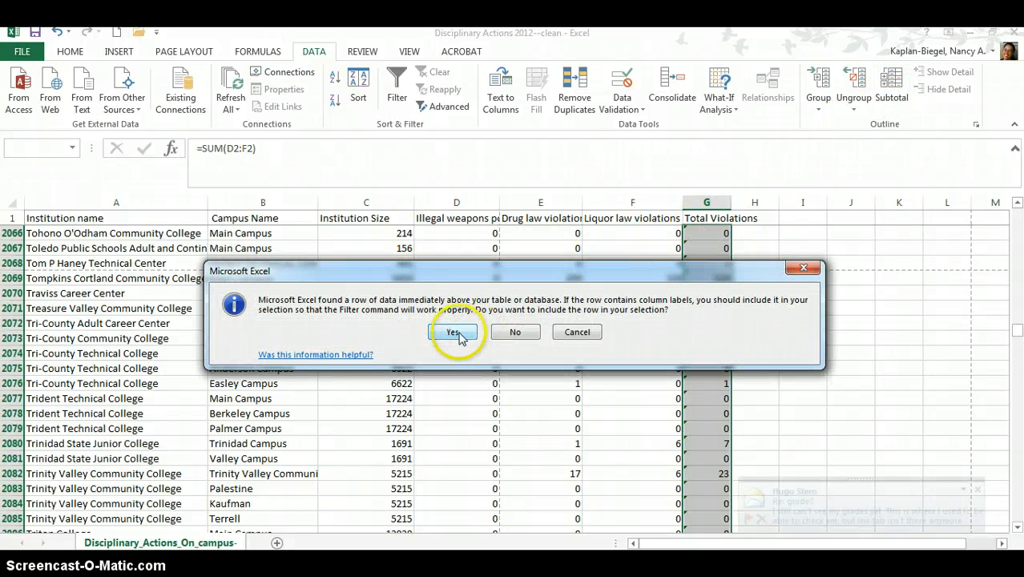
{"action": "left_click", "coordinate": [977, 489]}
{"action": "left_click", "coordinate": [517, 334]}
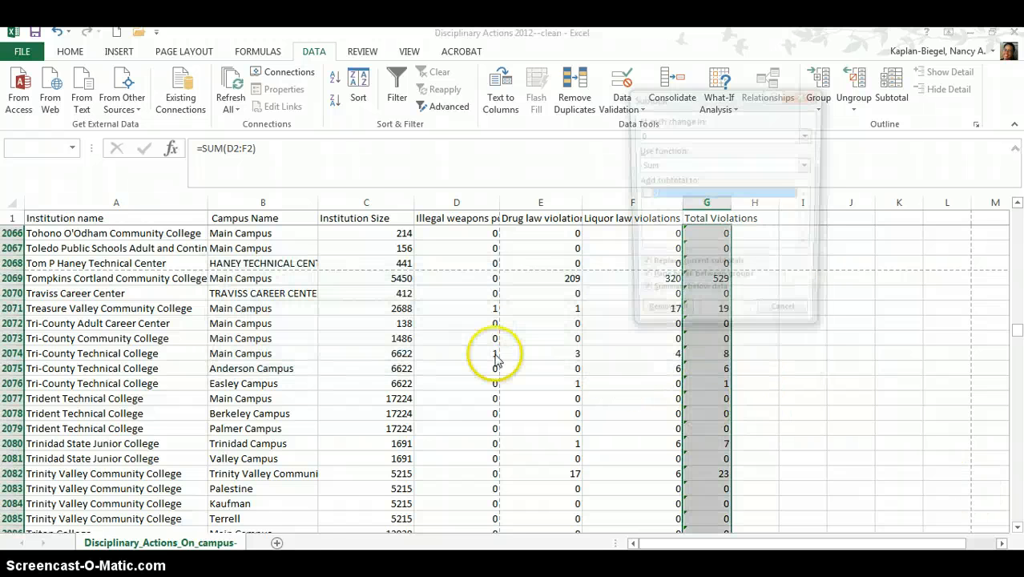
{"action": "left_click", "coordinate": [788, 319]}
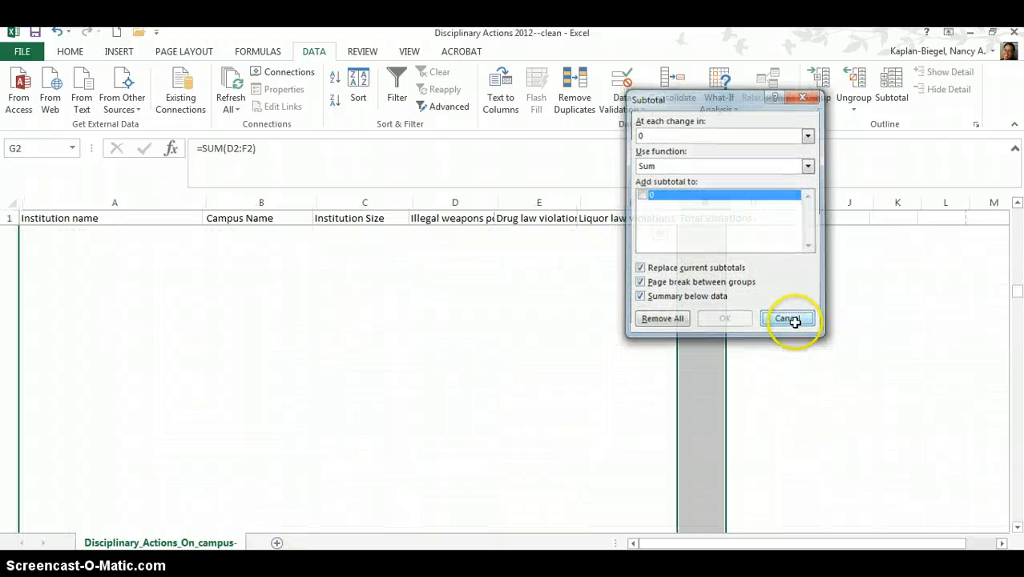